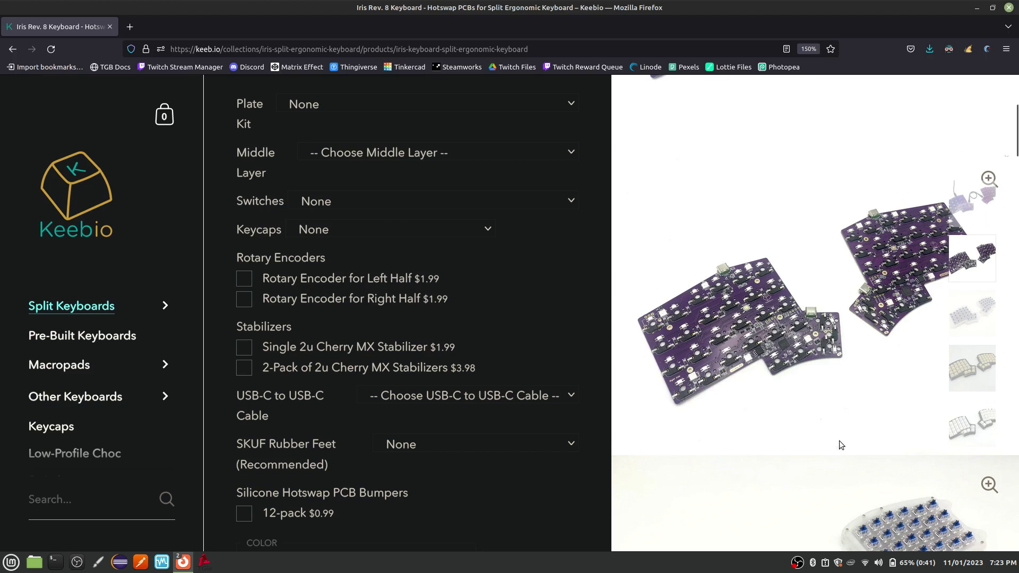
# - Review the Plate Kit choices, keep it at None, and show the Middle Layer options
pyautogui.click(570, 104)
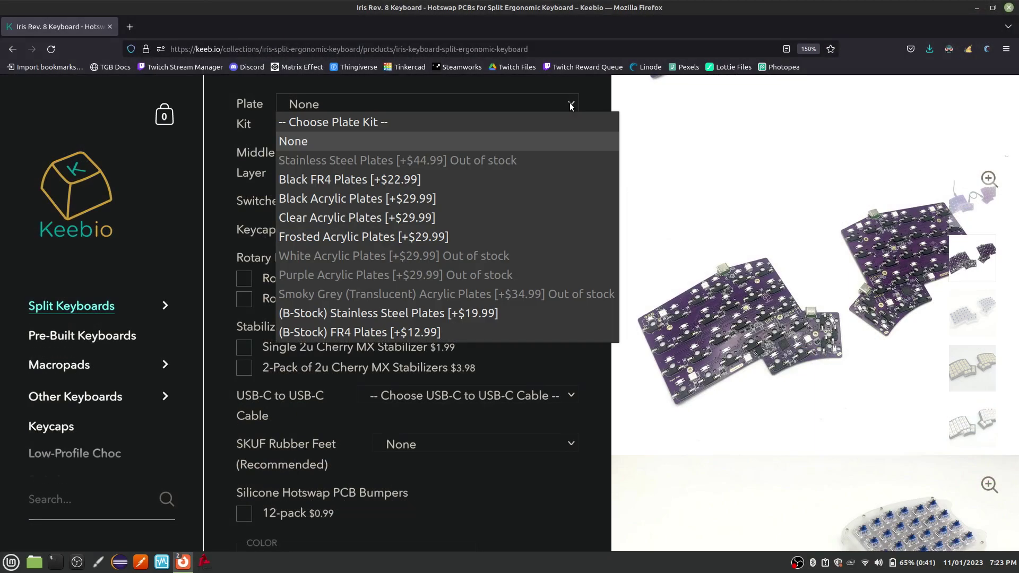
pyautogui.click(320, 141)
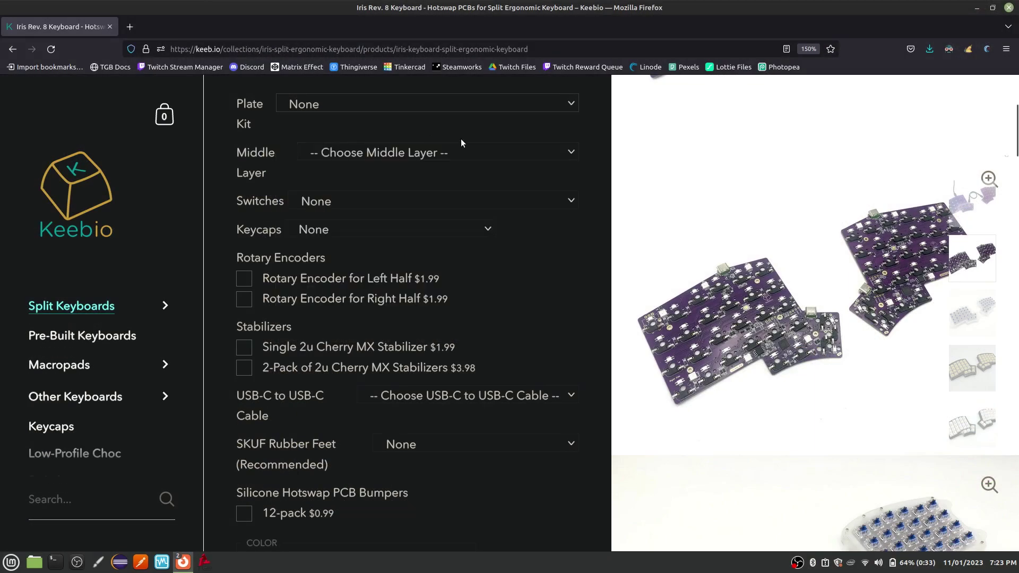
pyautogui.click(566, 151)
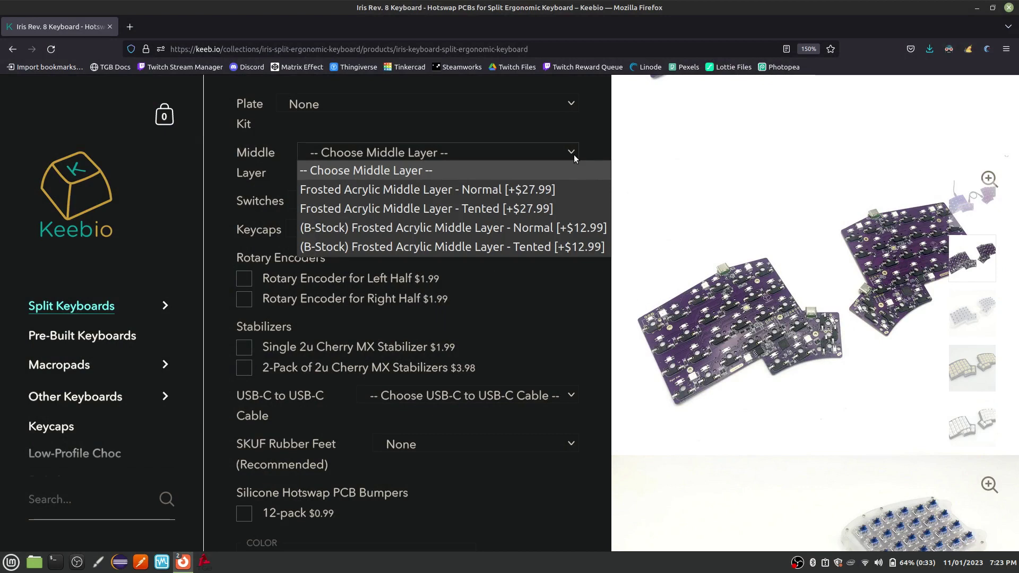
# - Leave the middle layer unchosen and bring up the switch options list
pyautogui.click(550, 173)
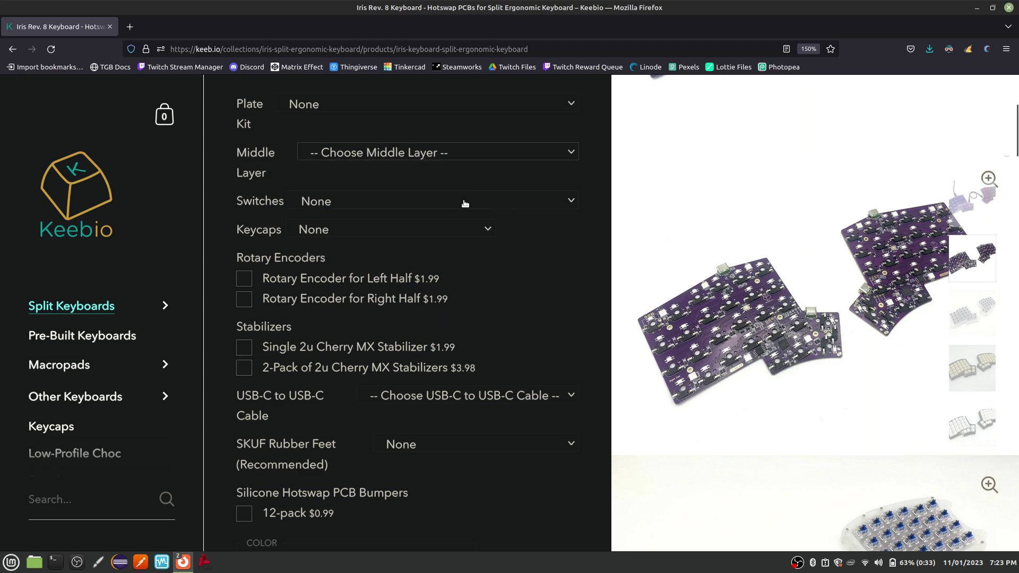
pyautogui.click(571, 203)
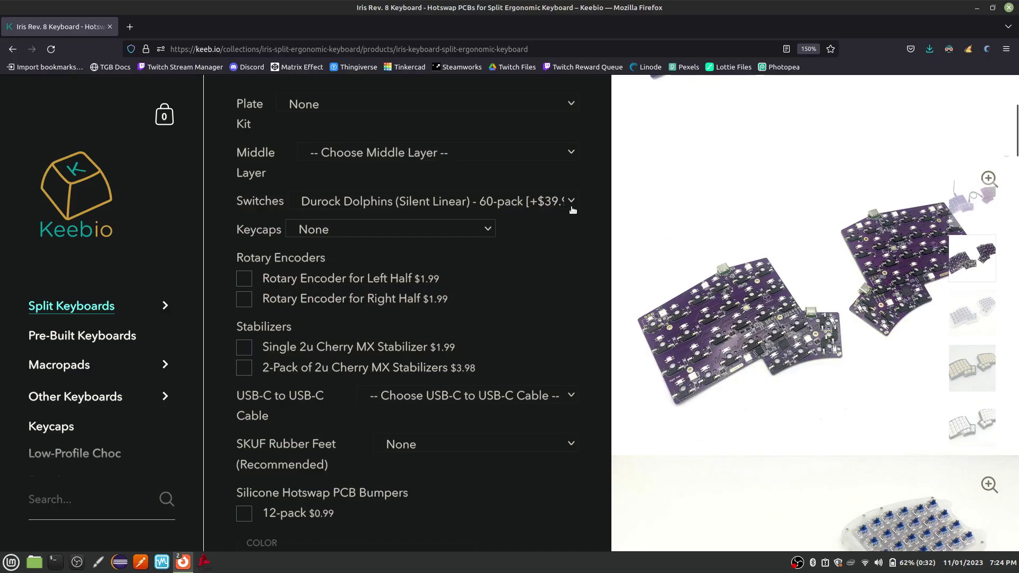
# - Set the Switches option back to None and keep Keycaps at None
pyautogui.click(572, 202)
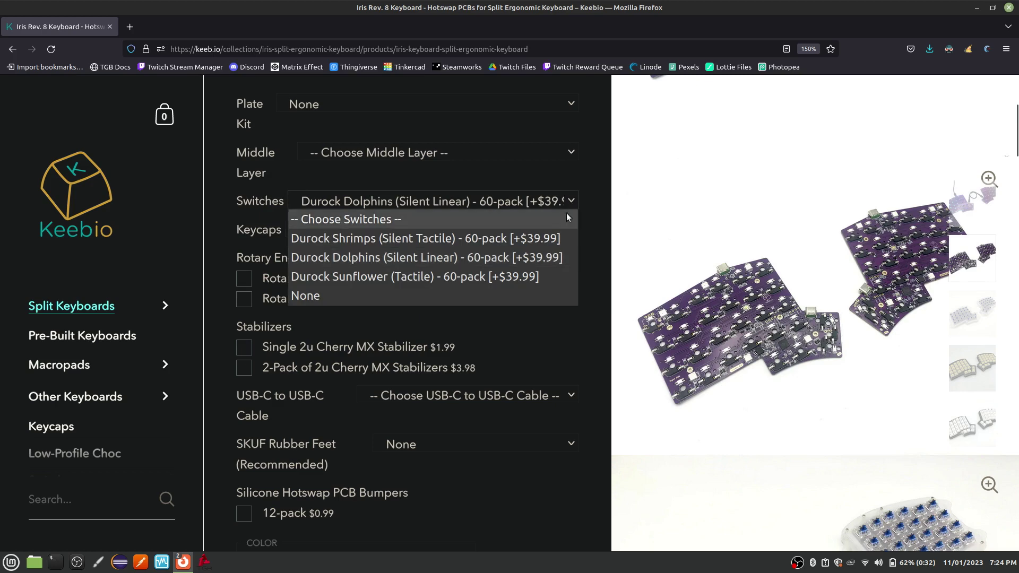
pyautogui.click(542, 298)
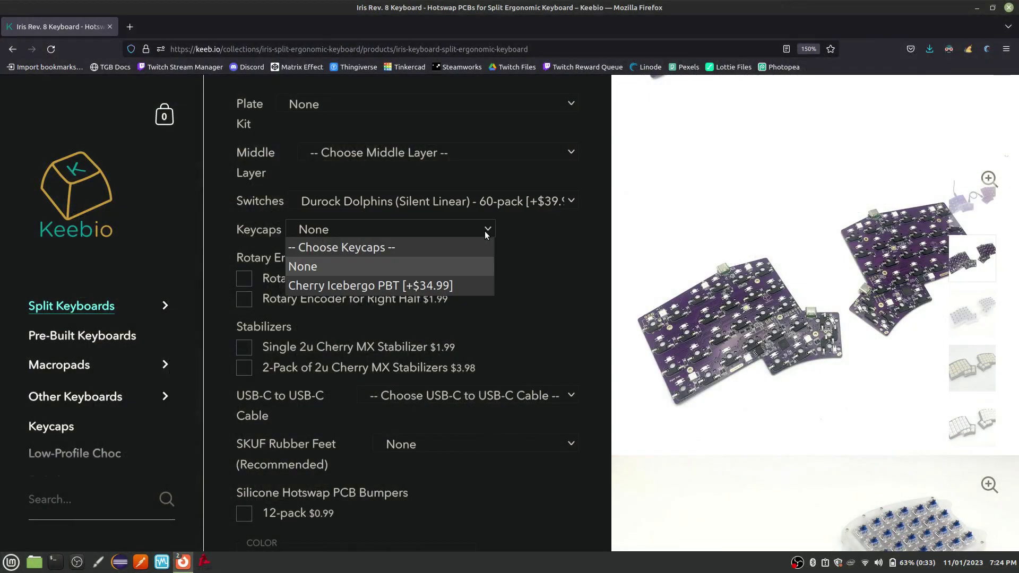
pyautogui.click(481, 266)
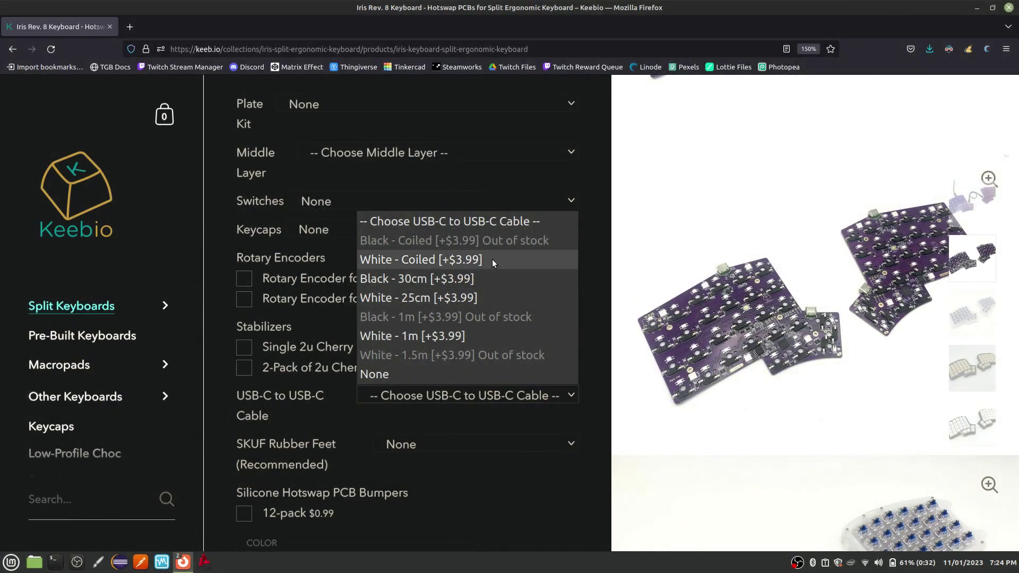
# - Choose the White - Coiled USB-C cable (+$3.99) and scroll further down the options
pyautogui.click(492, 259)
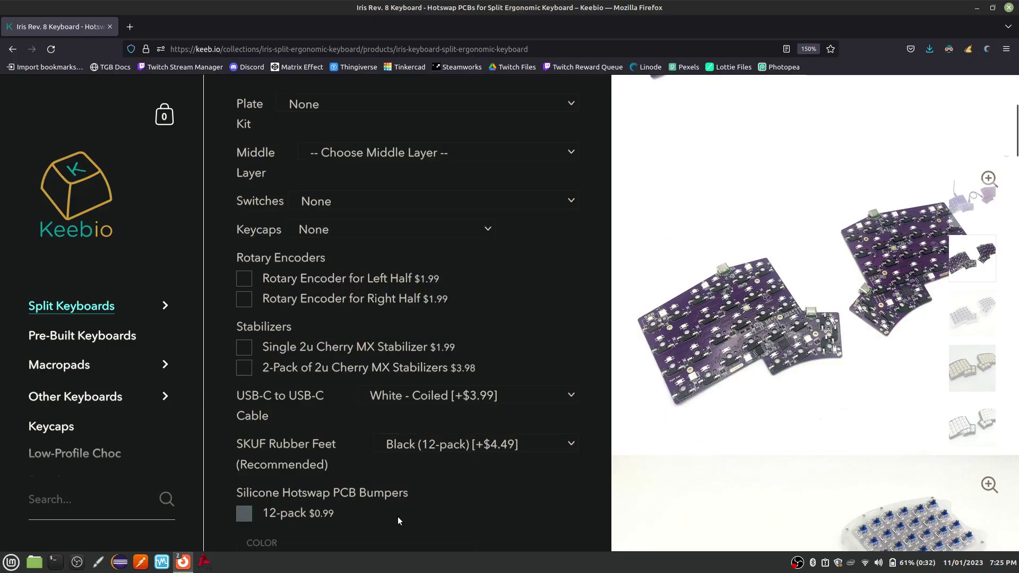
pyautogui.scroll(-5, 79, 382)
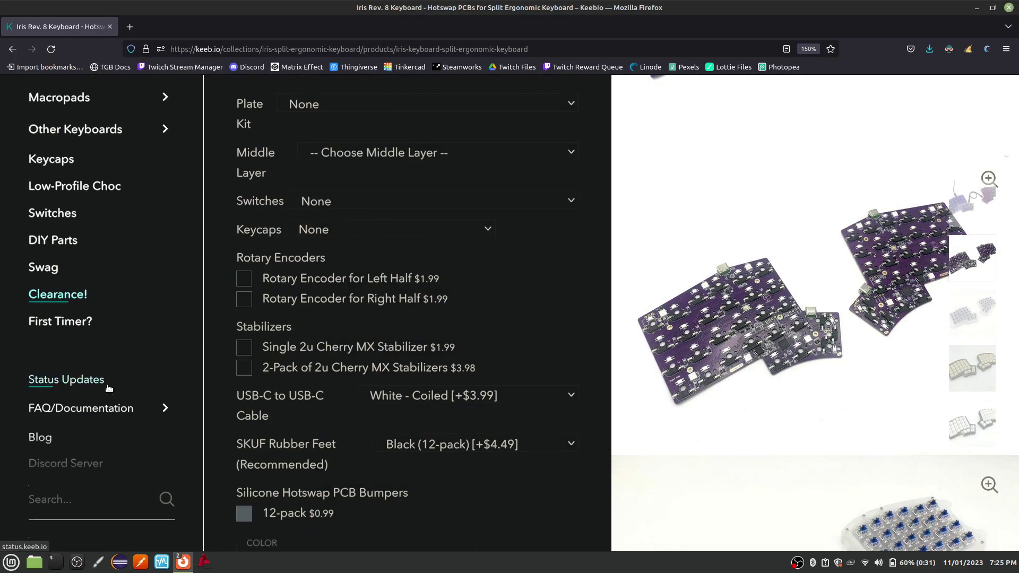
# - From DIY Parts, add two packs of 6mm Stainless Steel M2 screws to the cart
pyautogui.click(47, 243)
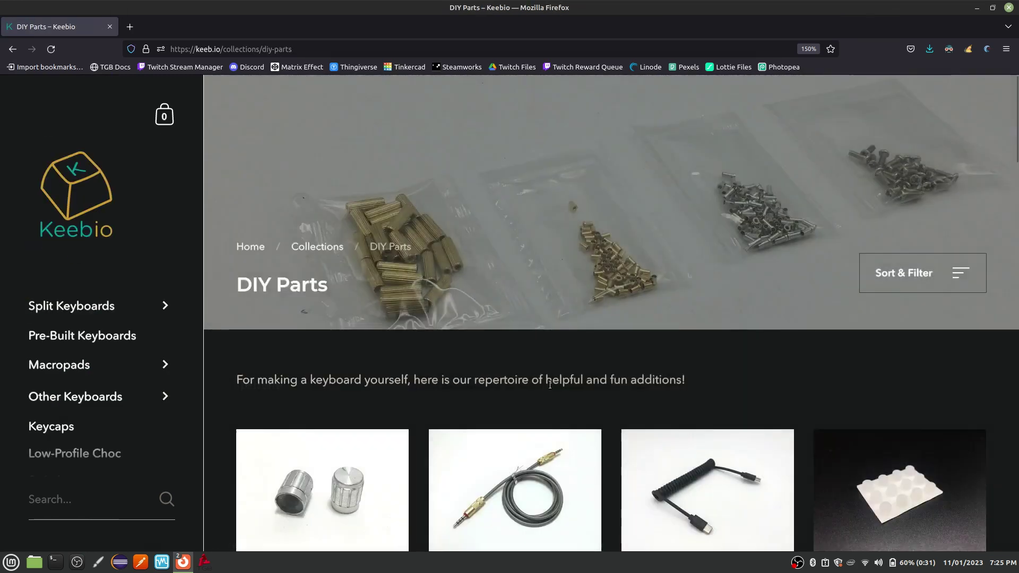
pyautogui.scroll(-10, 550, 384)
pyautogui.click(909, 336)
pyautogui.click(461, 284)
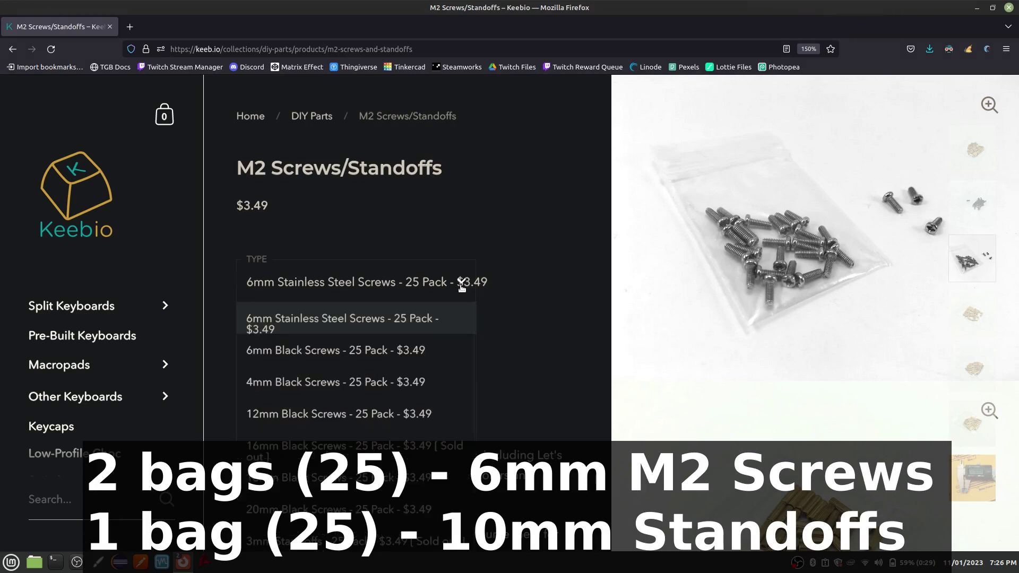
pyautogui.click(401, 320)
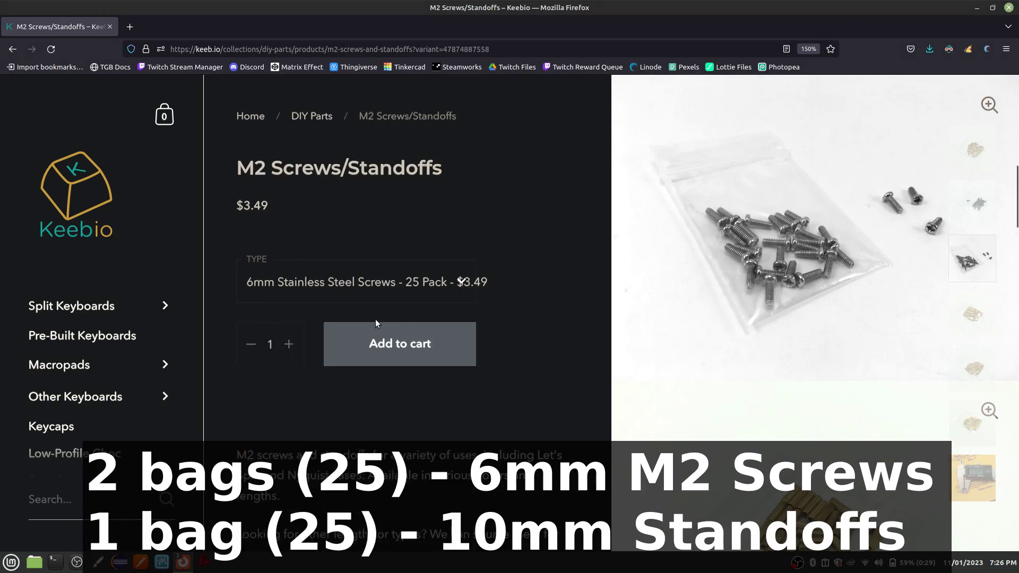
pyautogui.click(290, 345)
pyautogui.click(400, 343)
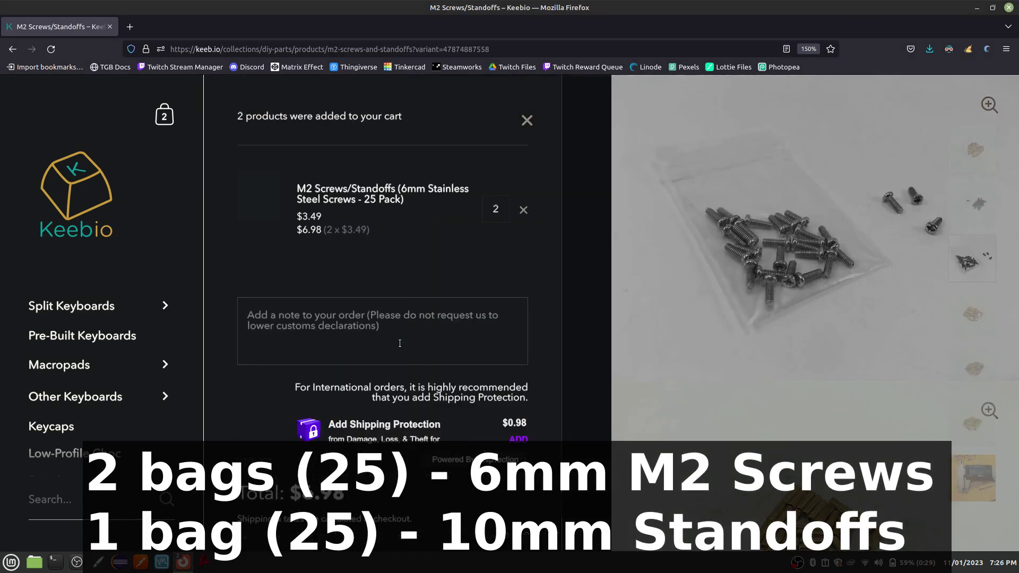
pyautogui.click(527, 121)
# - Add one 10mm Standoffs 25 pack to the cart
pyautogui.click(345, 218)
pyautogui.scroll(-4, 318, 451)
pyautogui.click(379, 391)
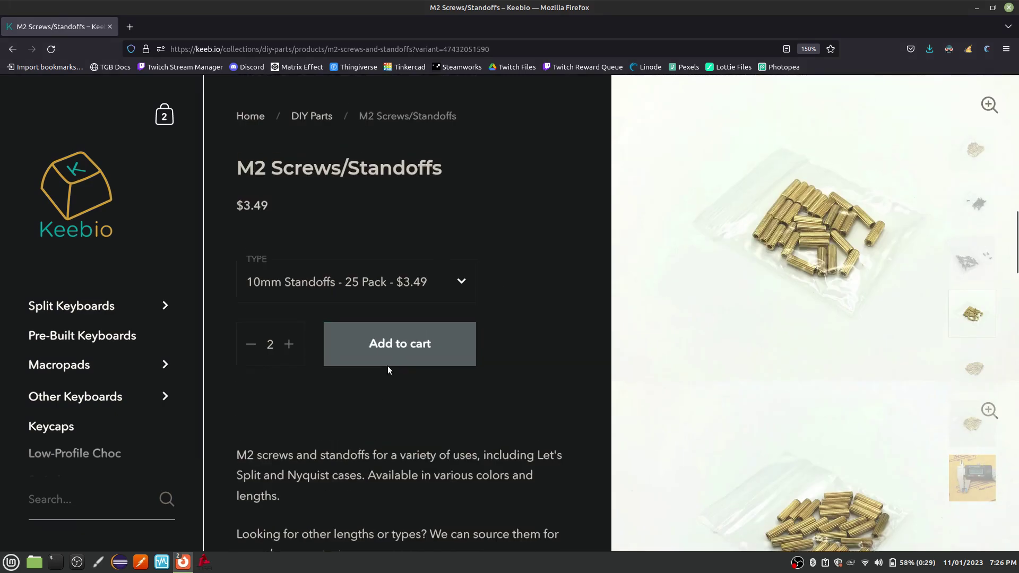
pyautogui.click(406, 348)
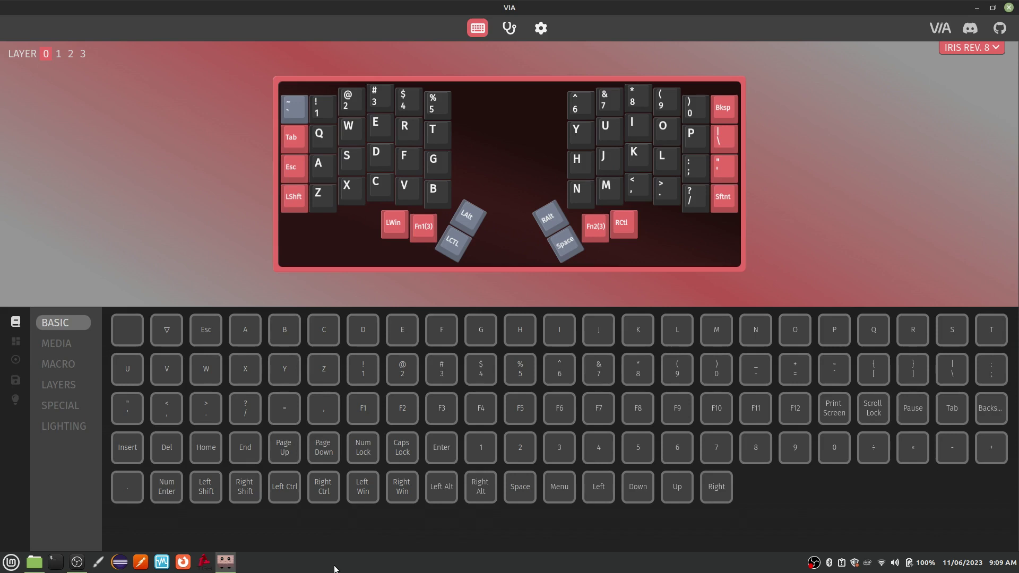
# - Open the Key Tester with Test Matrix on and test the 4, Tab, Q, W, E, R keys
pyautogui.click(509, 27)
pyautogui.click(759, 349)
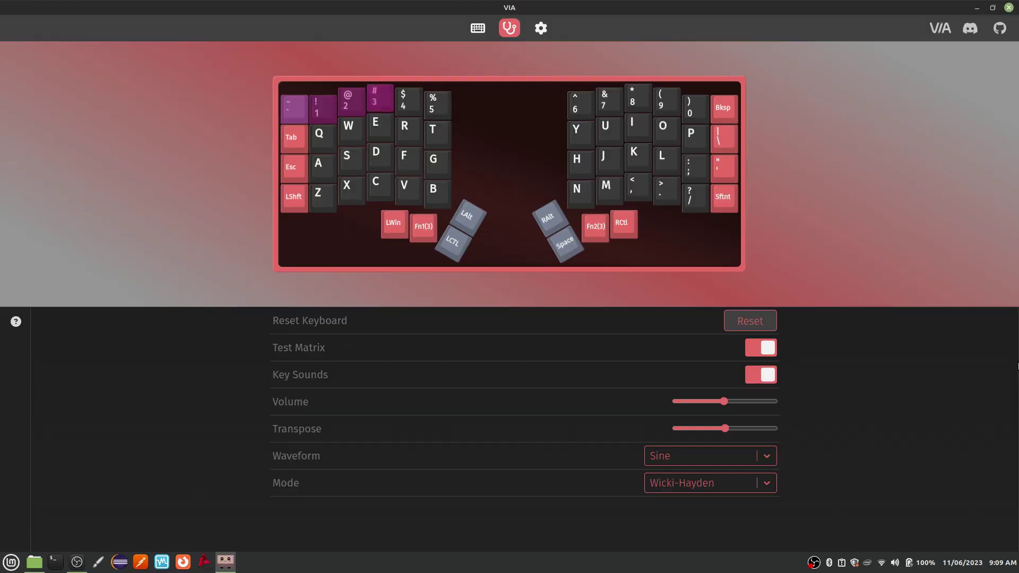
pyautogui.press('4')
pyautogui.press('Tab')
pyautogui.press('q')
pyautogui.press('w')
pyautogui.press('e')
pyautogui.press('r')
# - Test the Esc, D, F, G and left Shift keys
pyautogui.press('Escape')
pyautogui.press('d')
pyautogui.press('f')
pyautogui.press('g')
pyautogui.press('shift')
# - Test the Z, V, B keys and the Super, Ctrl and Alt thumb keys
pyautogui.press('z')
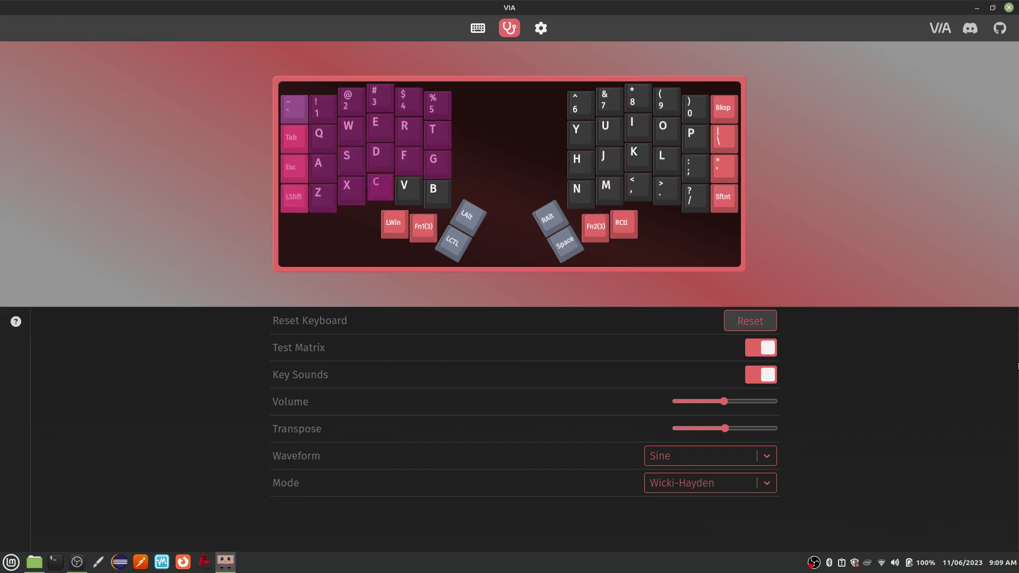
pyautogui.press('v')
pyautogui.press('b')
pyautogui.press('super')
pyautogui.press('ctrl')
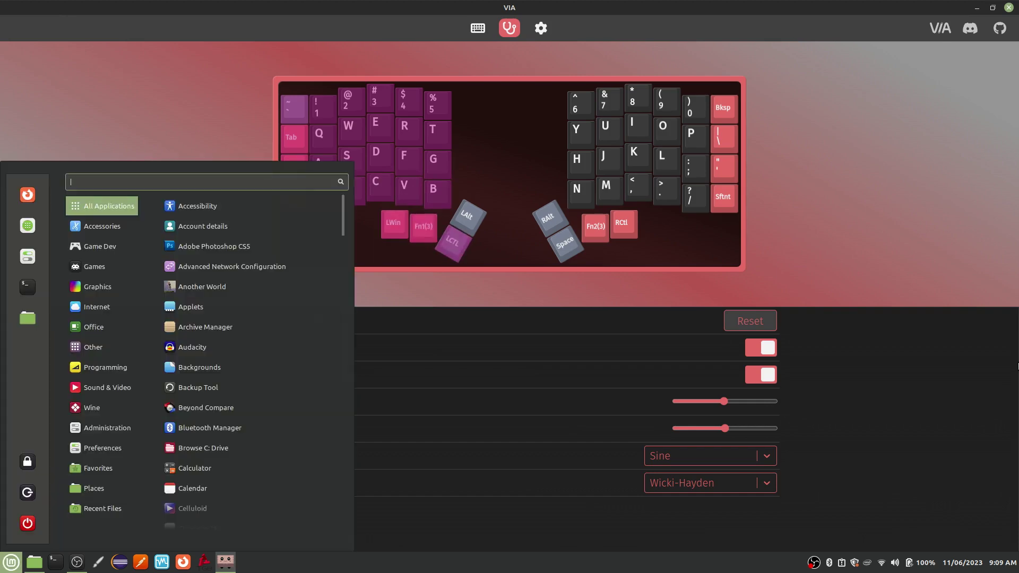
pyautogui.press('alt')
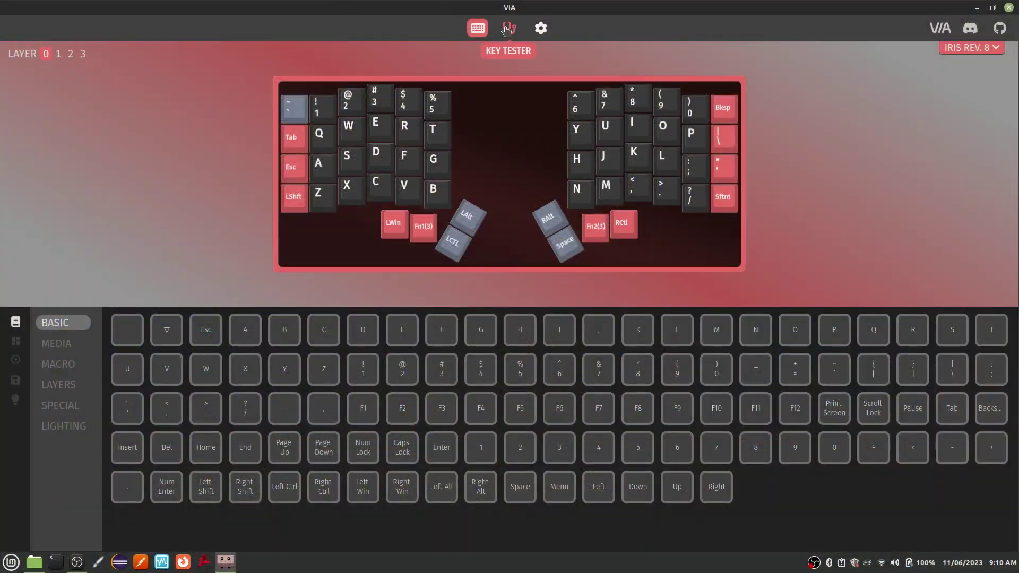
# - Reopen the Key Tester, enable the Iris's own Test Matrix, then return to Configure
pyautogui.click(507, 29)
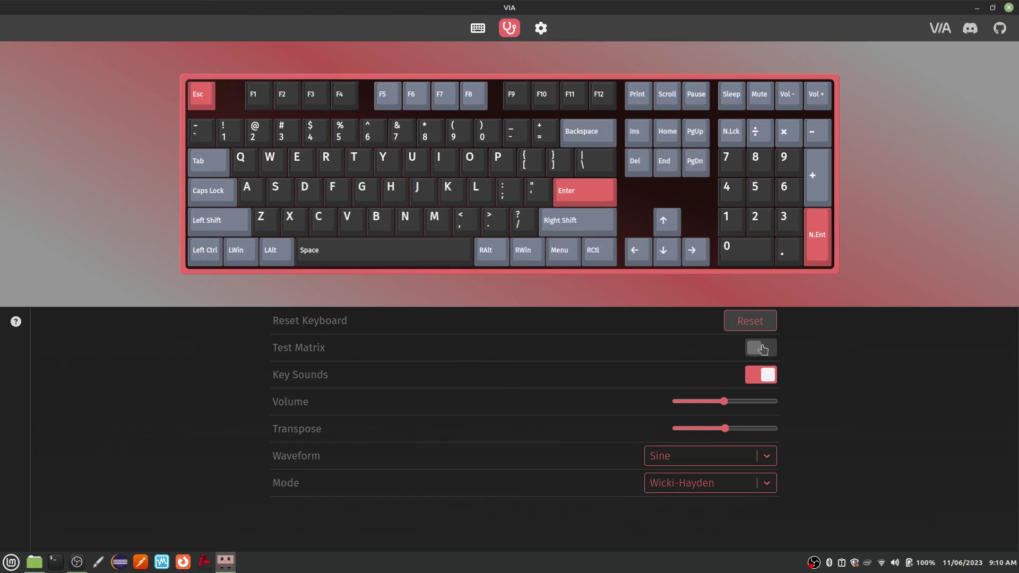
pyautogui.click(763, 350)
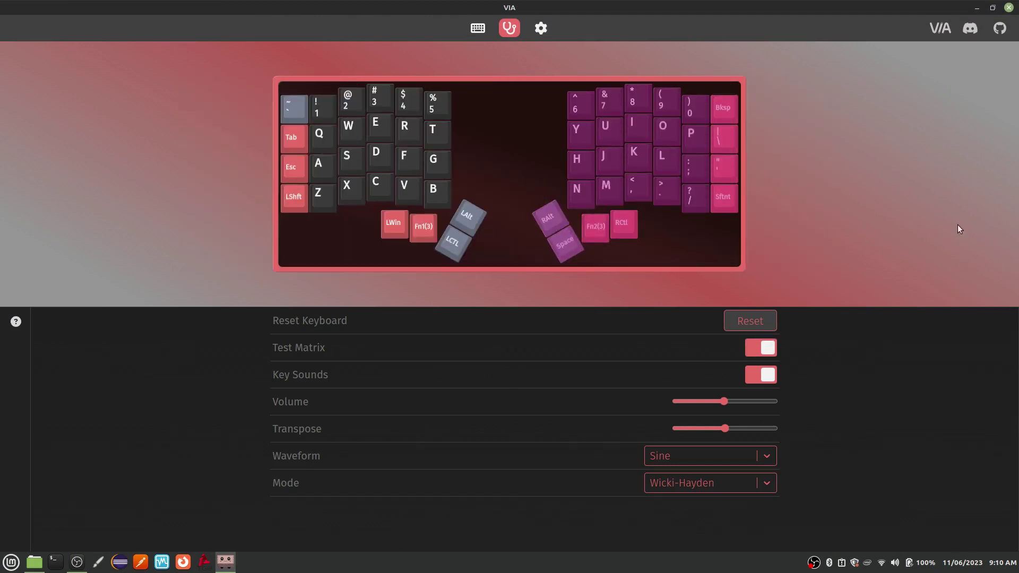
pyautogui.click(477, 31)
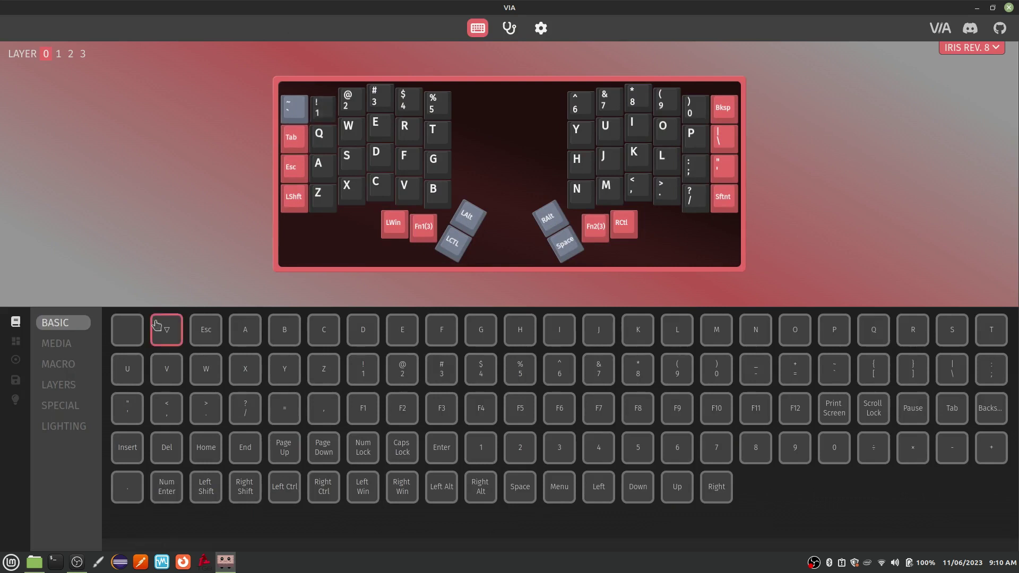
# - Remap the top-row 1 key to X, then restore it to !1
pyautogui.click(244, 373)
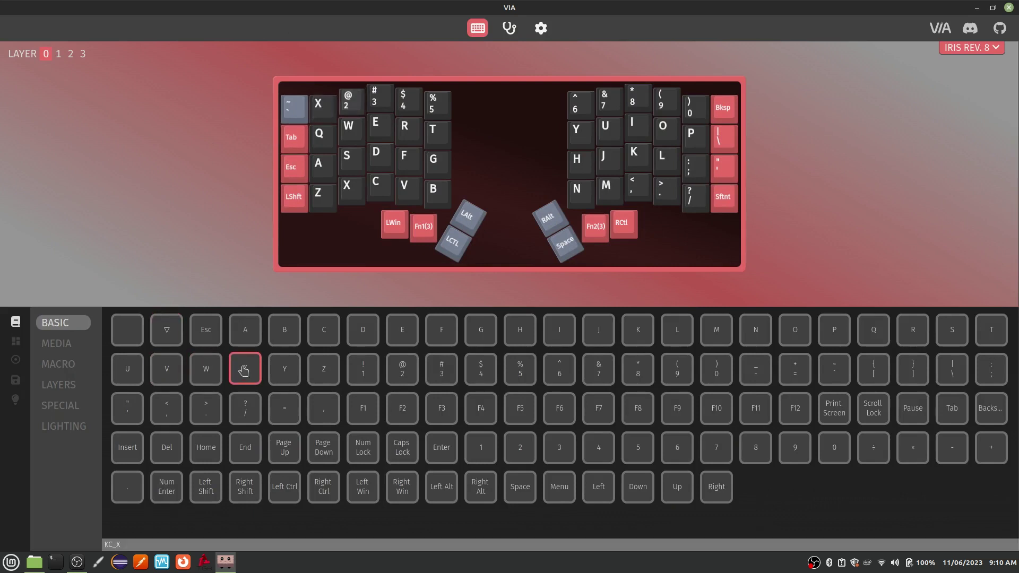
pyautogui.click(323, 119)
pyautogui.click(362, 369)
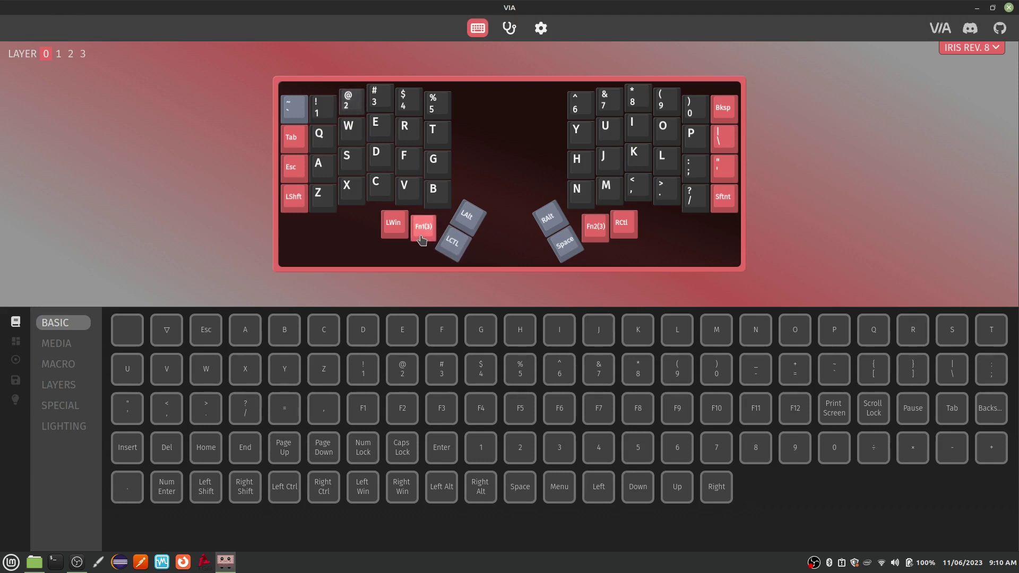
# - Browse the Media, Macro, Layers, Special and Lighting keycode lists
pyautogui.click(54, 346)
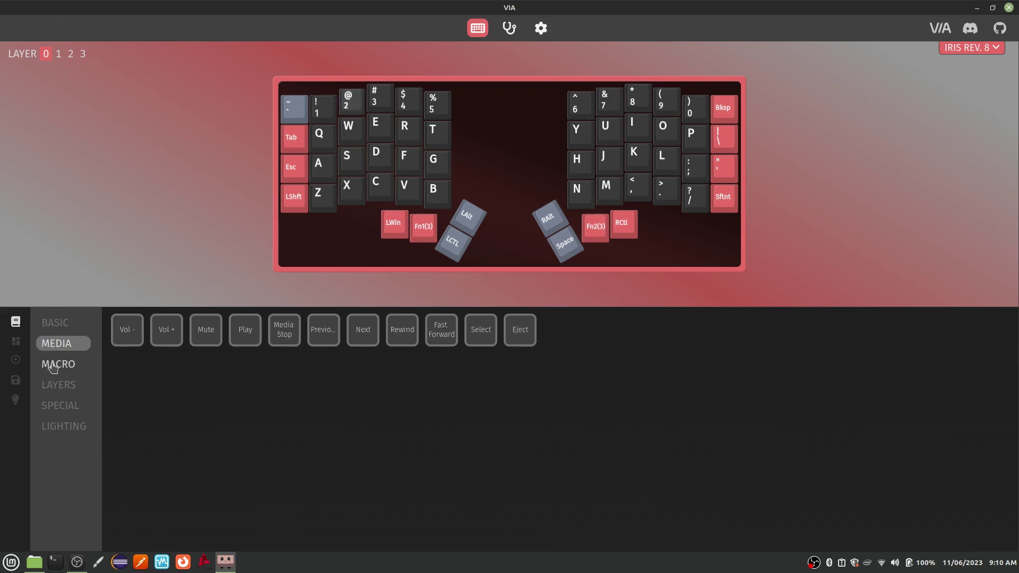
pyautogui.click(54, 367)
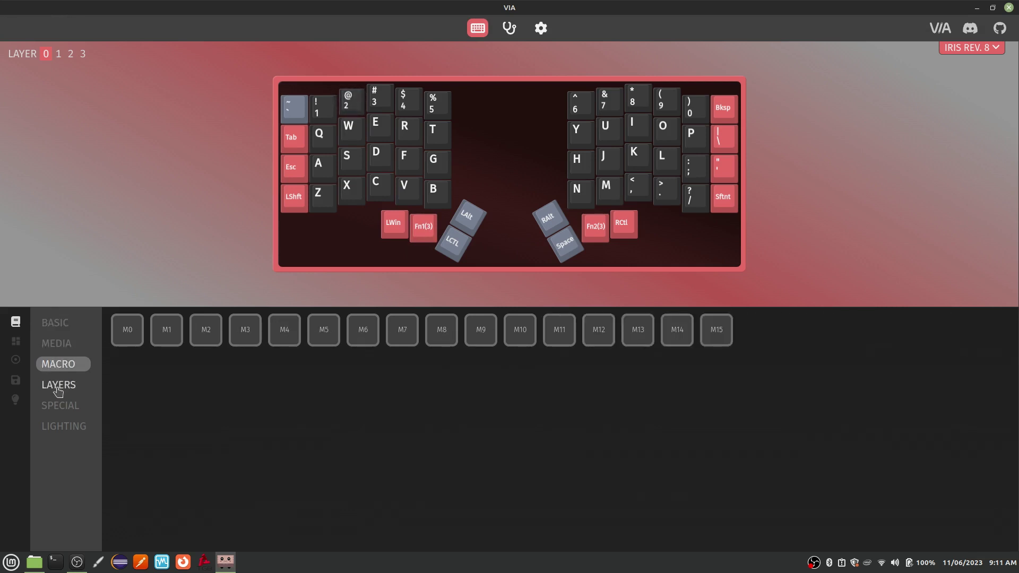
pyautogui.click(59, 390)
pyautogui.click(62, 408)
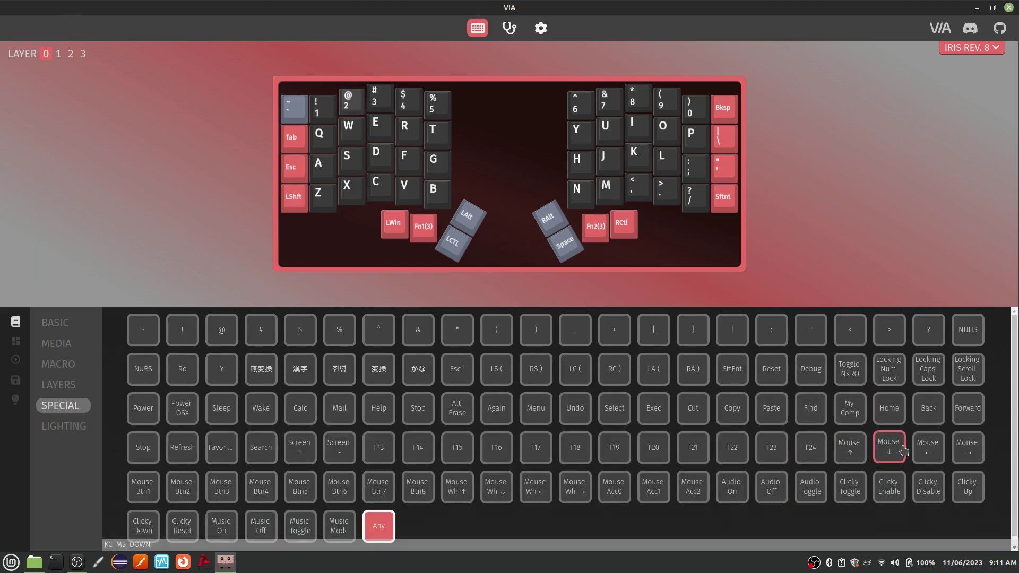
pyautogui.click(59, 431)
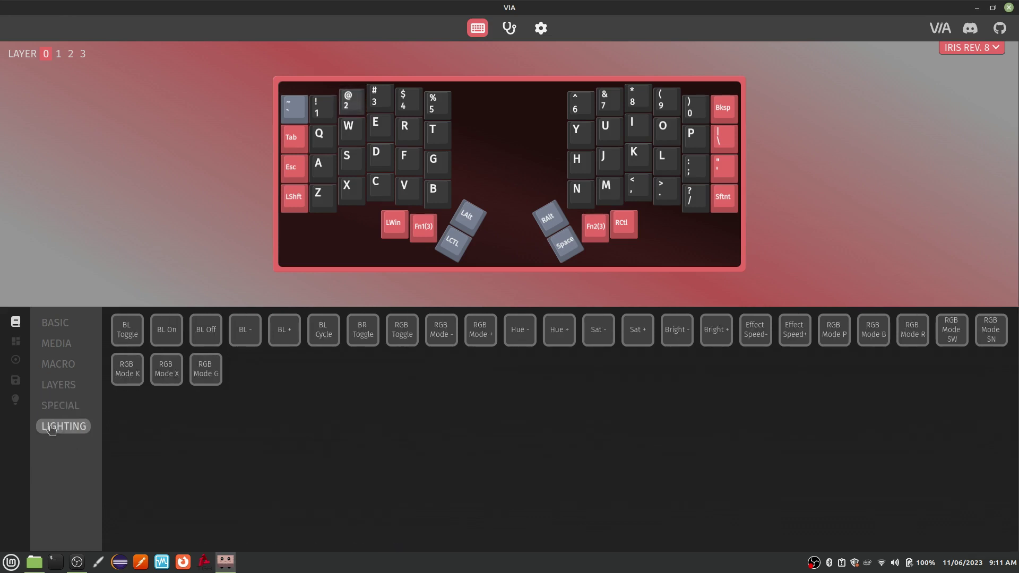
# - Record a Left arrow keystroke into macro slot M4
pyautogui.click(16, 342)
pyautogui.click(15, 361)
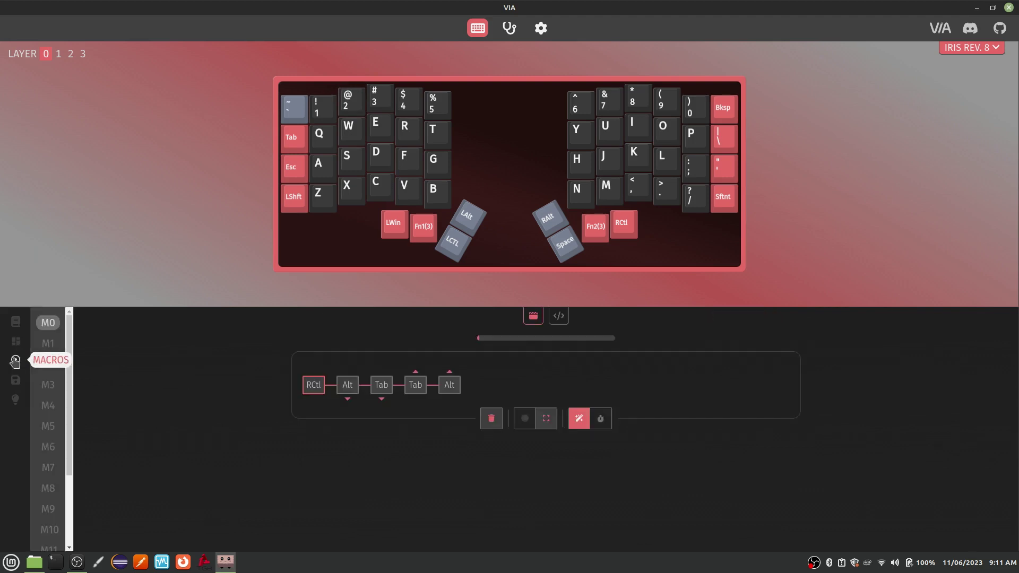
pyautogui.click(48, 407)
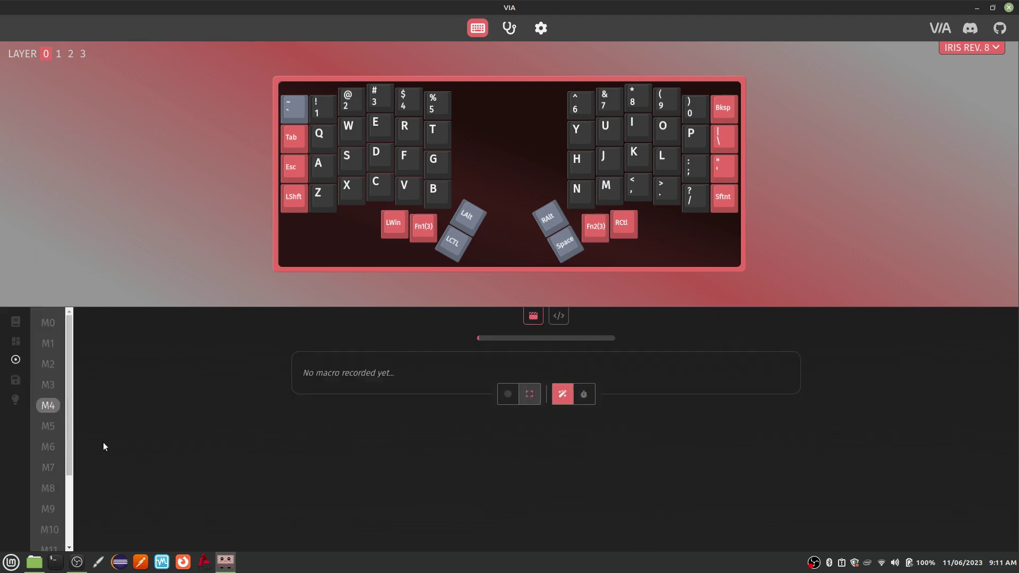
pyautogui.click(528, 393)
pyautogui.click(506, 379)
pyautogui.press('Left')
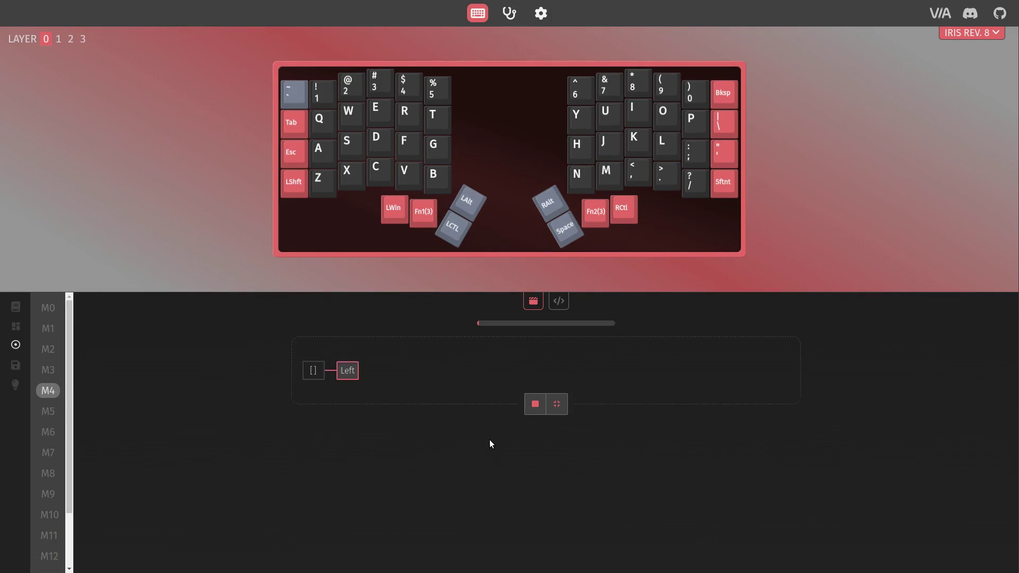
pyautogui.click(534, 404)
# - Assign macro M4 to the { [ key on layer 1 and open the backlight settings
pyautogui.click(16, 307)
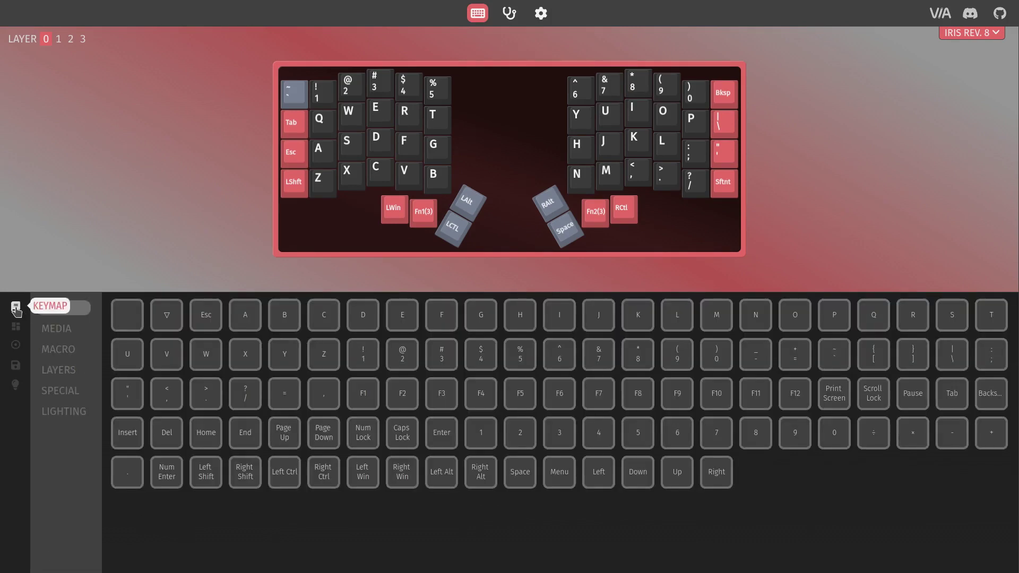
pyautogui.click(58, 38)
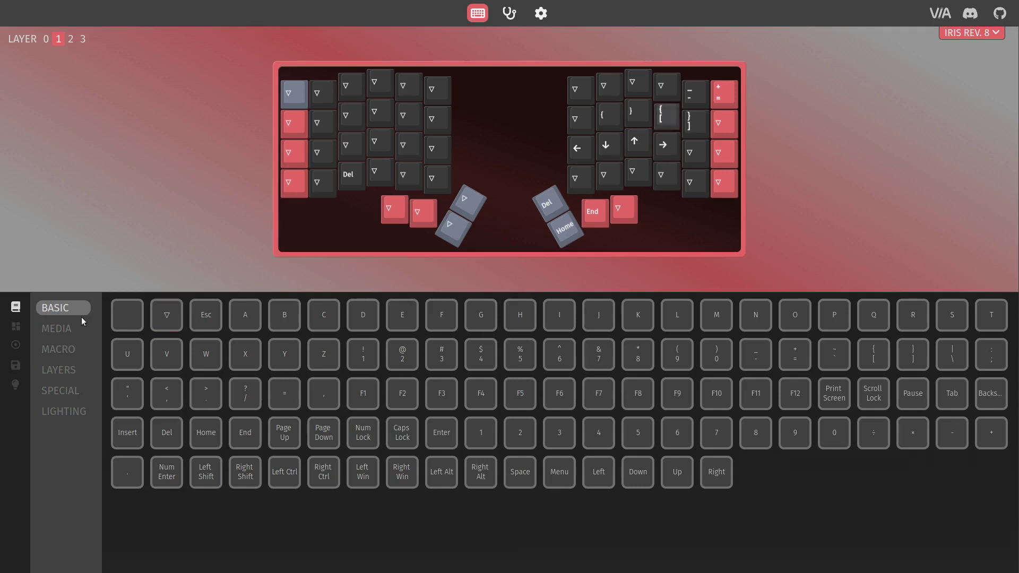
pyautogui.click(58, 349)
pyautogui.click(284, 315)
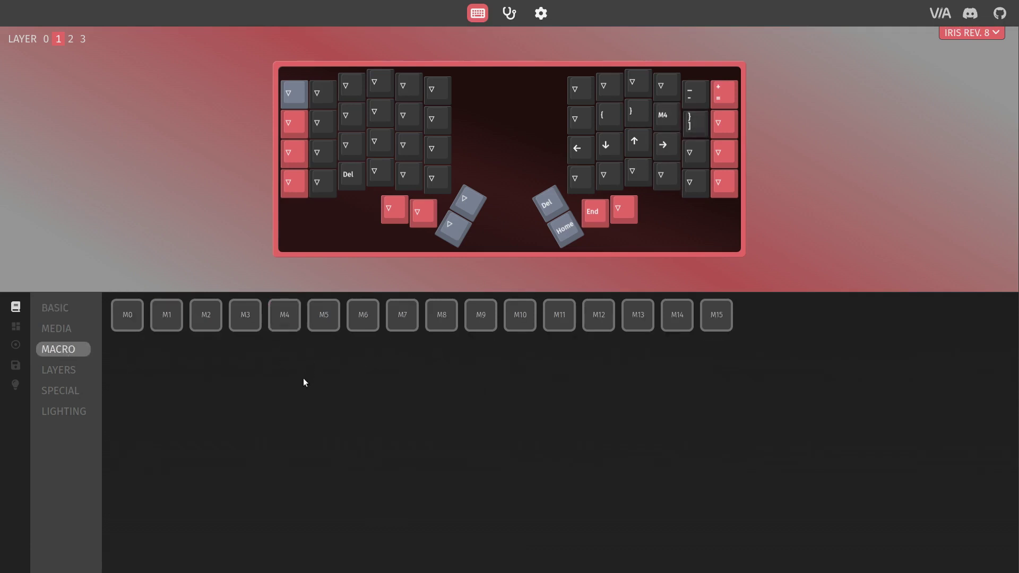
pyautogui.click(15, 365)
pyautogui.click(15, 385)
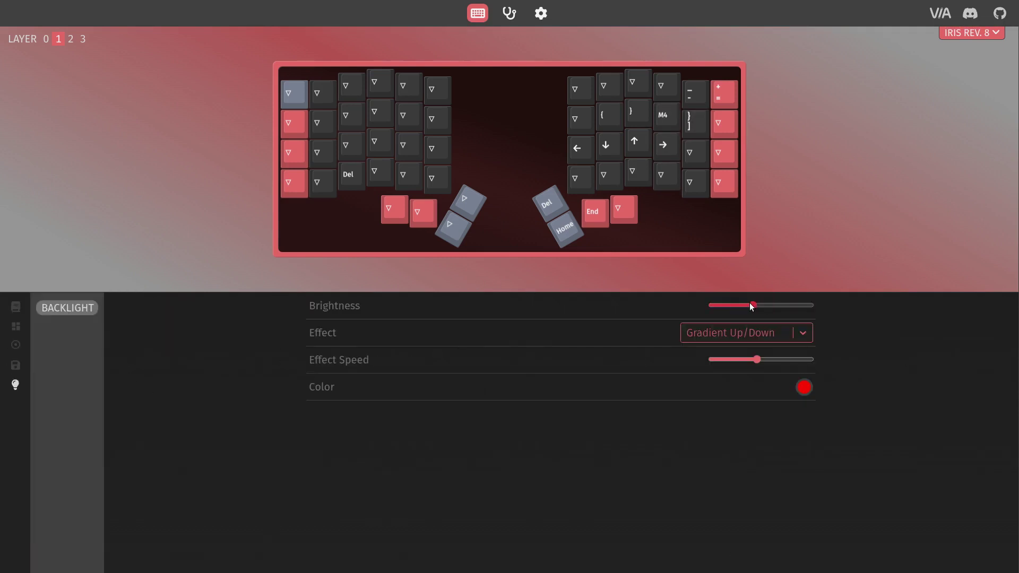
# - Review the backlight effect list unchanged, slightly lower Effect Speed, and open the Color picker
pyautogui.click(803, 334)
pyautogui.scroll(-10, 790, 440)
pyautogui.scroll(-3, 789, 437)
pyautogui.click(881, 419)
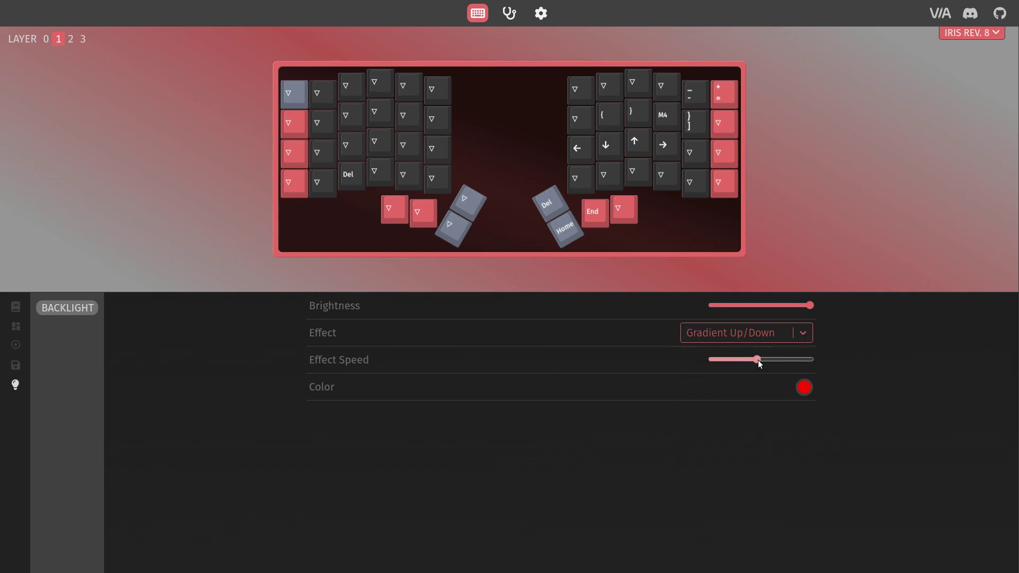
pyautogui.moveTo(764, 357); pyautogui.dragTo(760, 356)
pyautogui.click(808, 393)
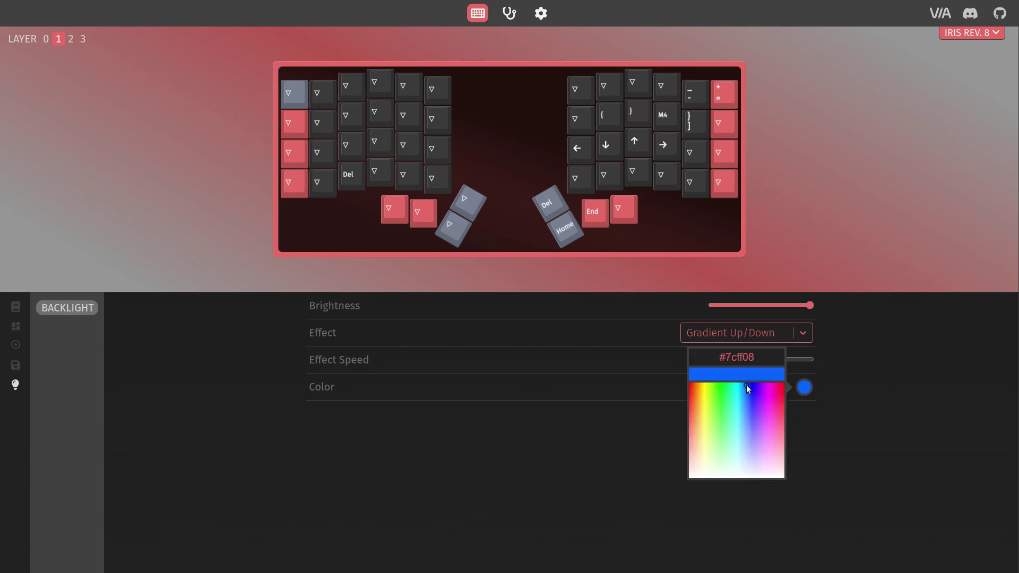